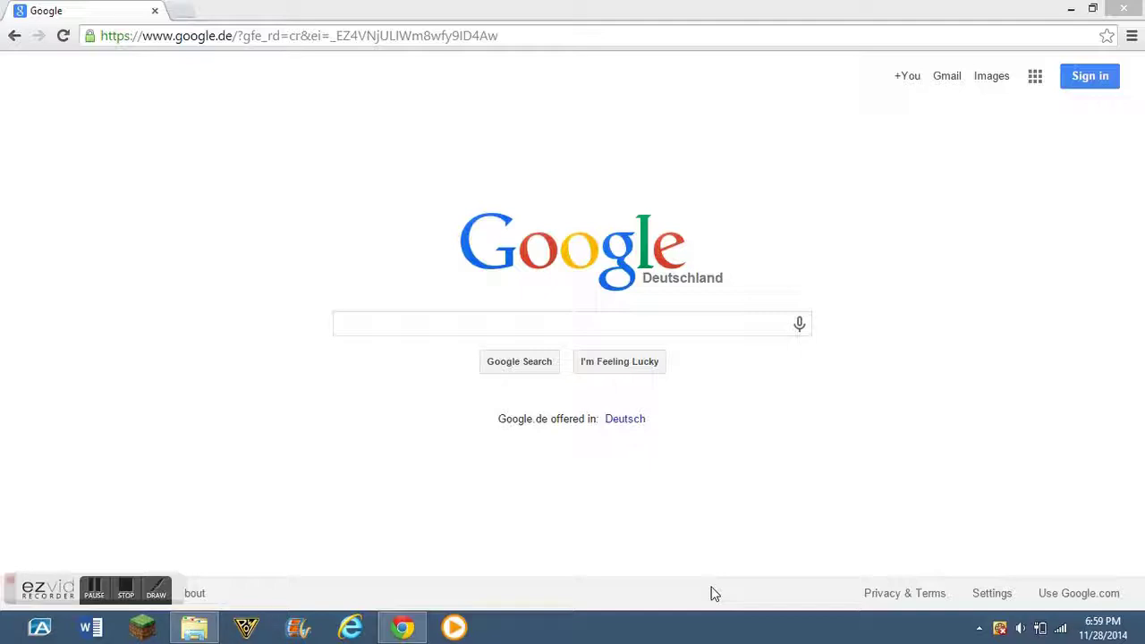
Search Google for 'minecraft modlist' and open the MCF Mod List result
left_click(701, 321)
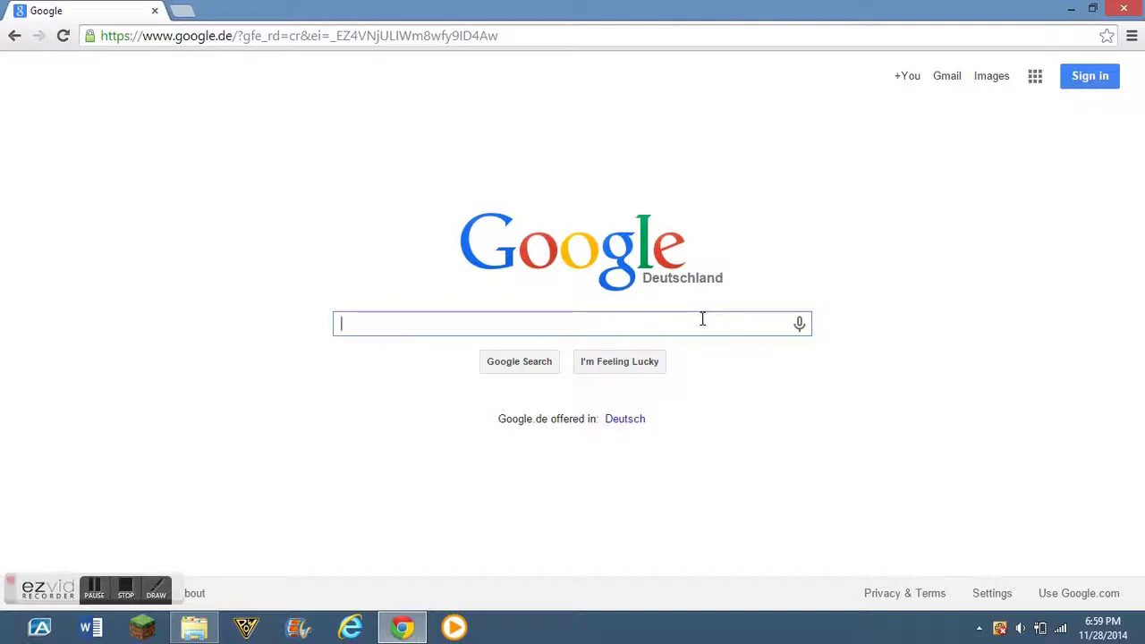
type("m")
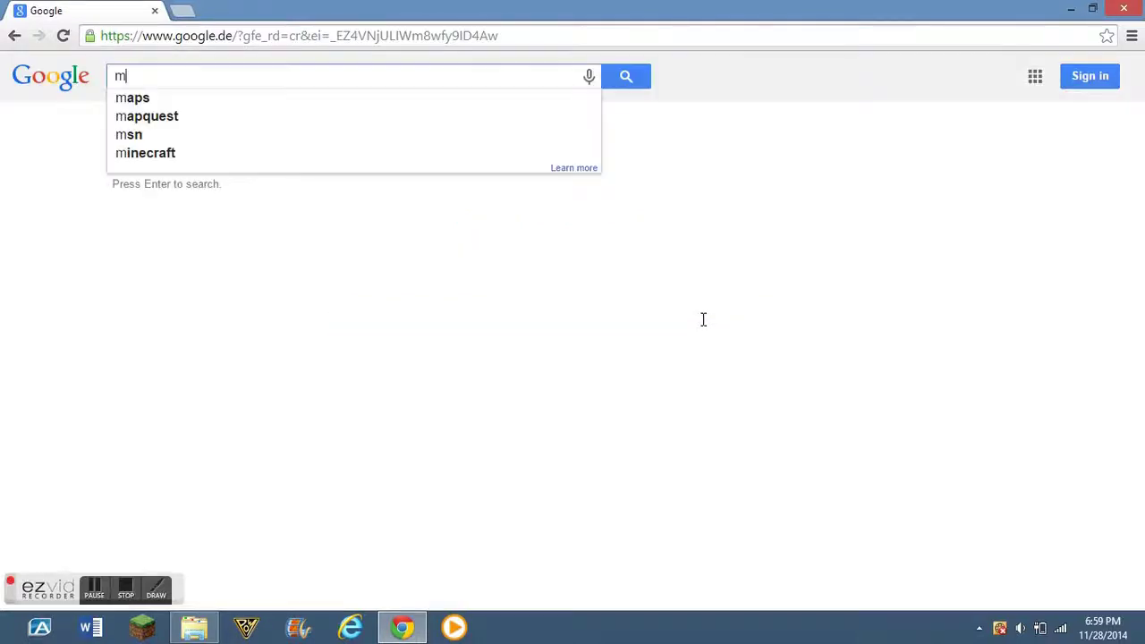
type("inecraf")
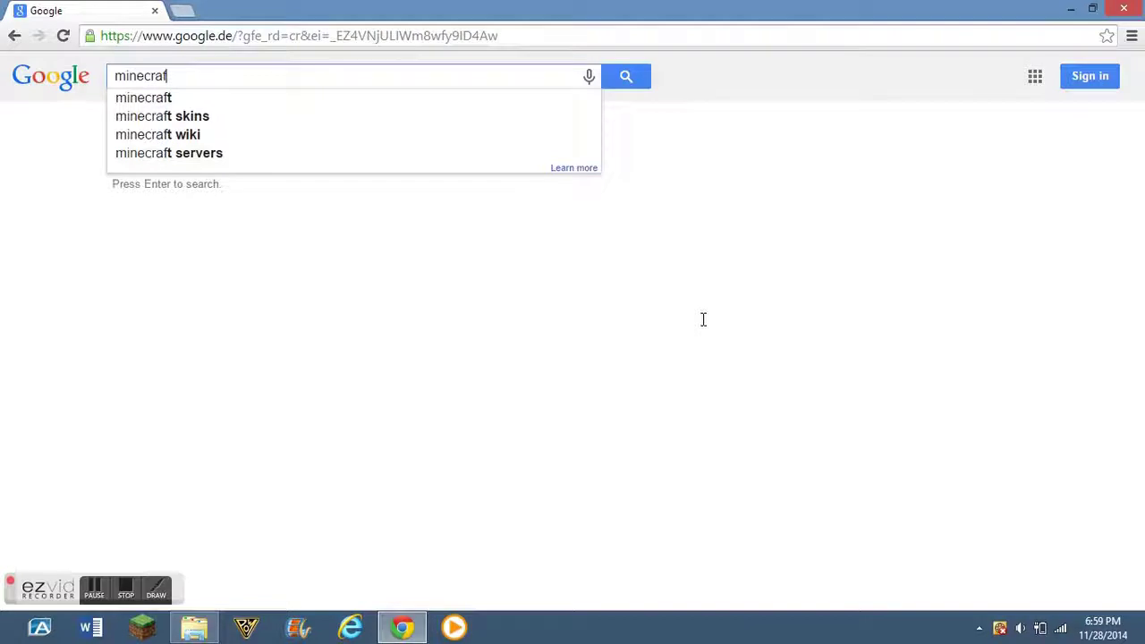
type("t mod")
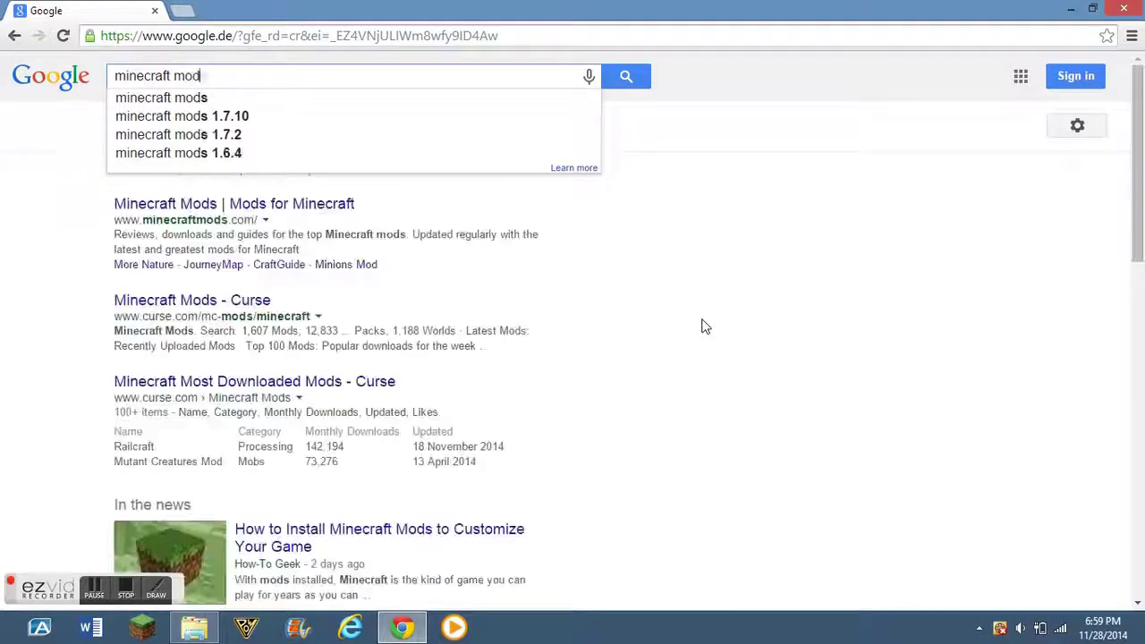
type("list")
key("Return")
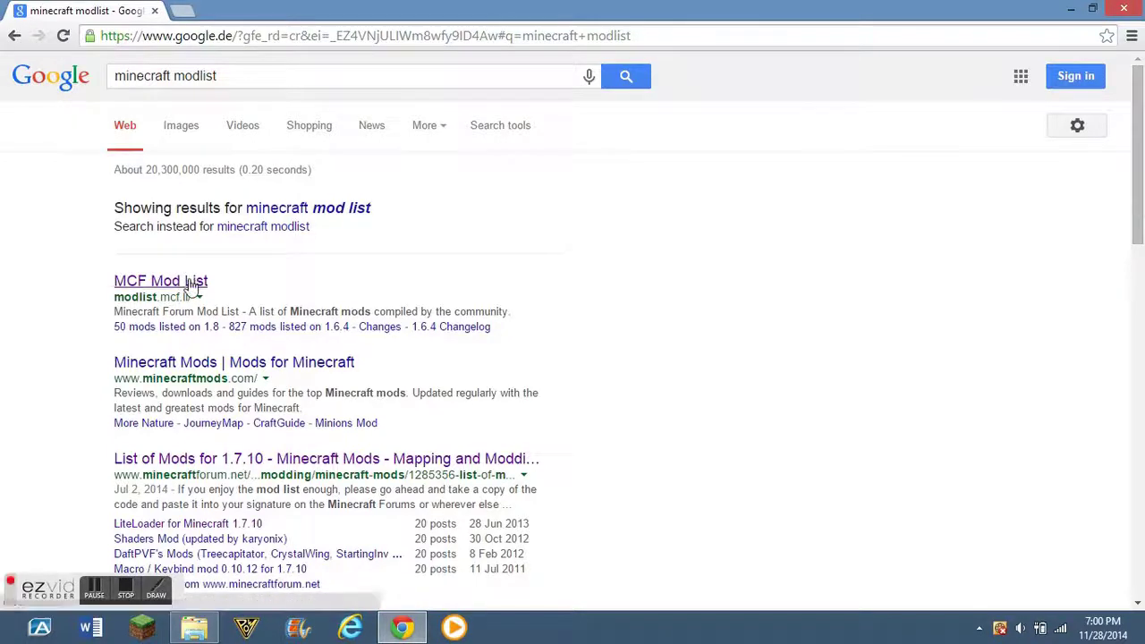
left_click(190, 283)
Open the 1.7.10 mod list and filter it to 'pandora box', leaving only Pandora's Box by Ivorius
left_click(211, 335)
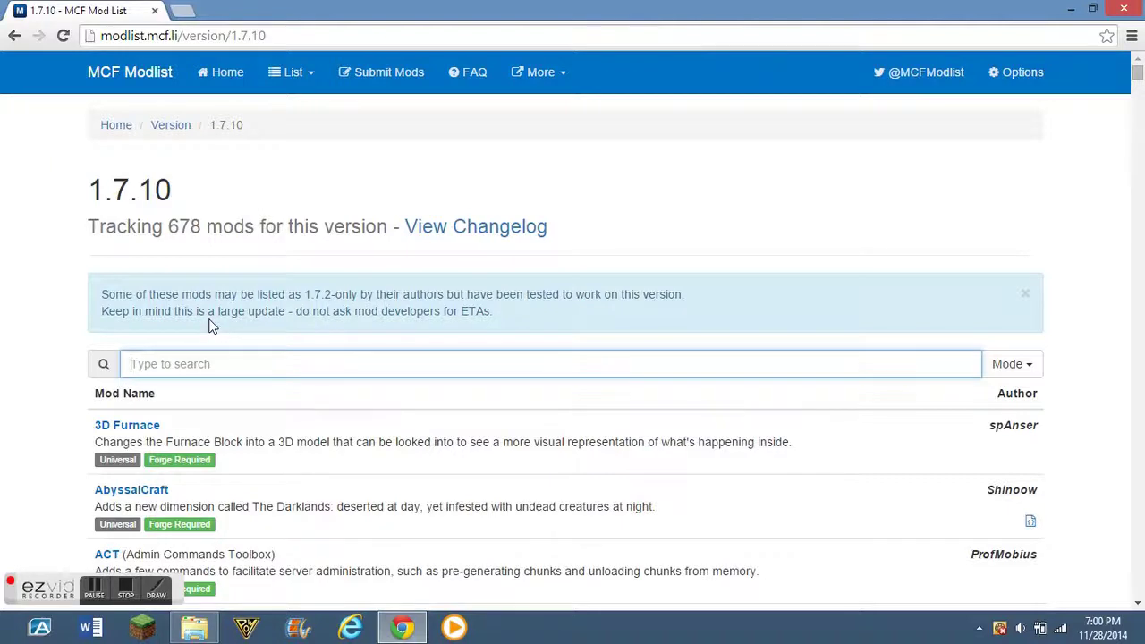
scroll(657, 429, "down", 3)
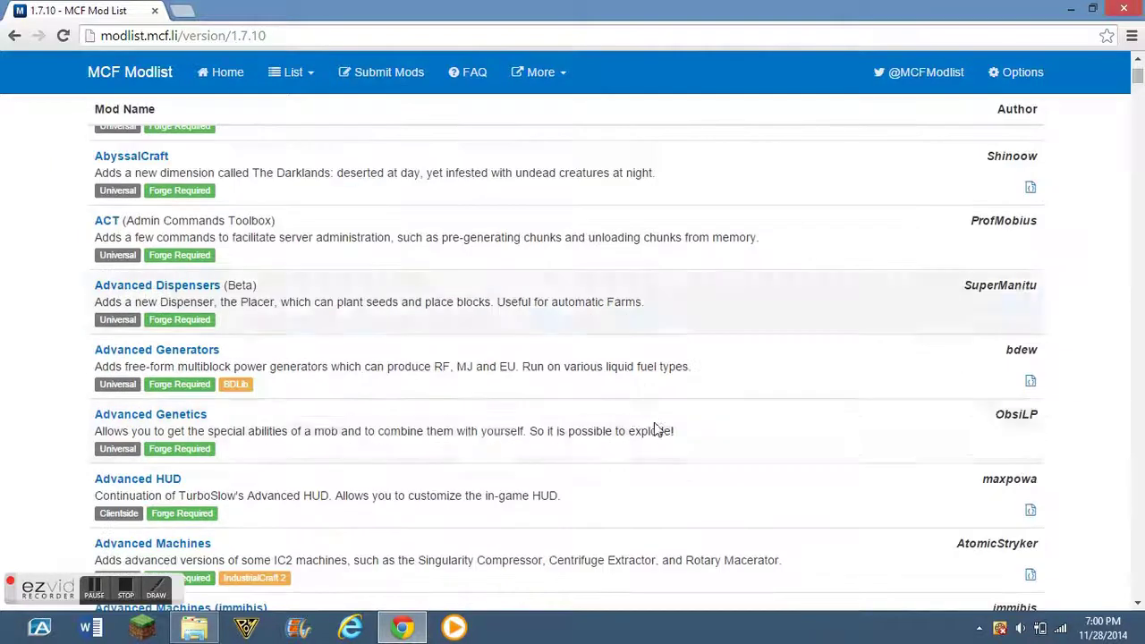
scroll(656, 421, "up", 3)
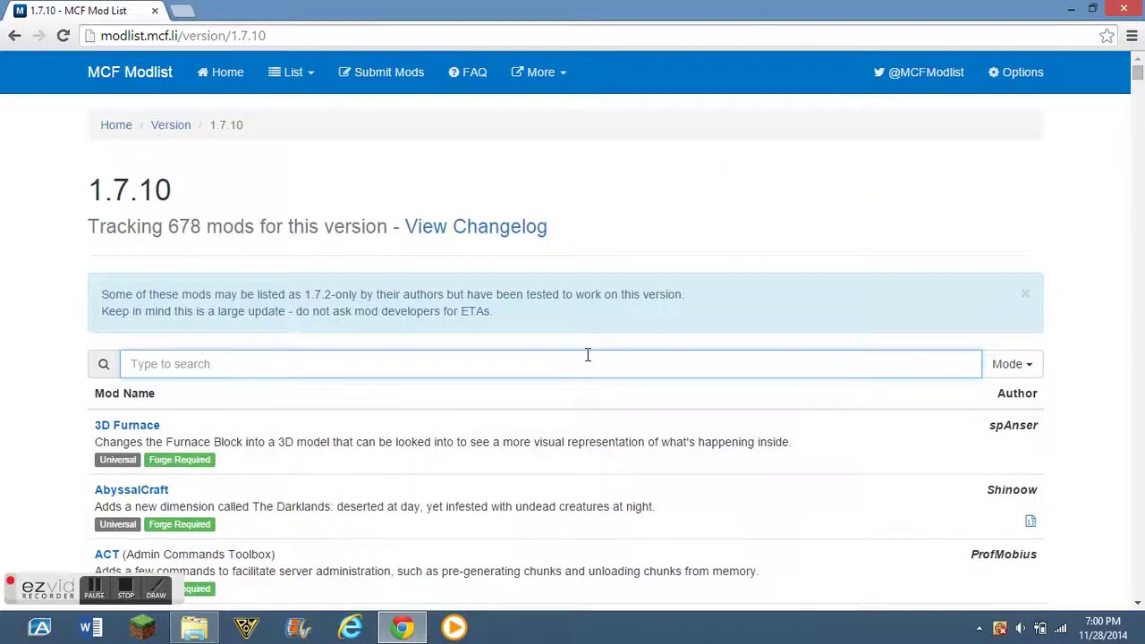
type("pan")
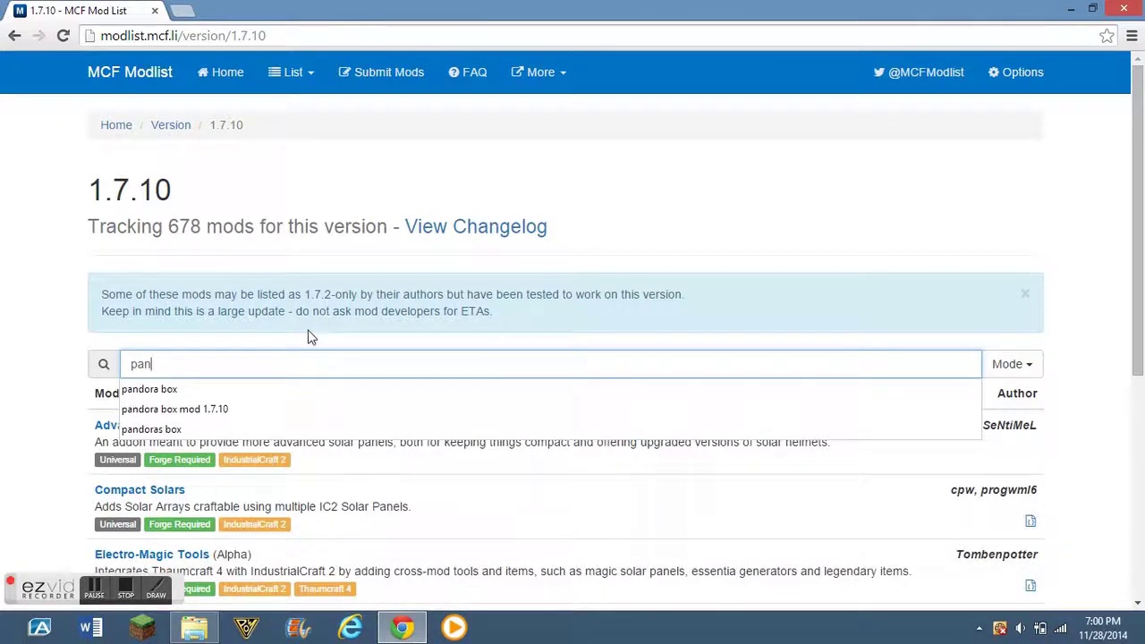
type("d")
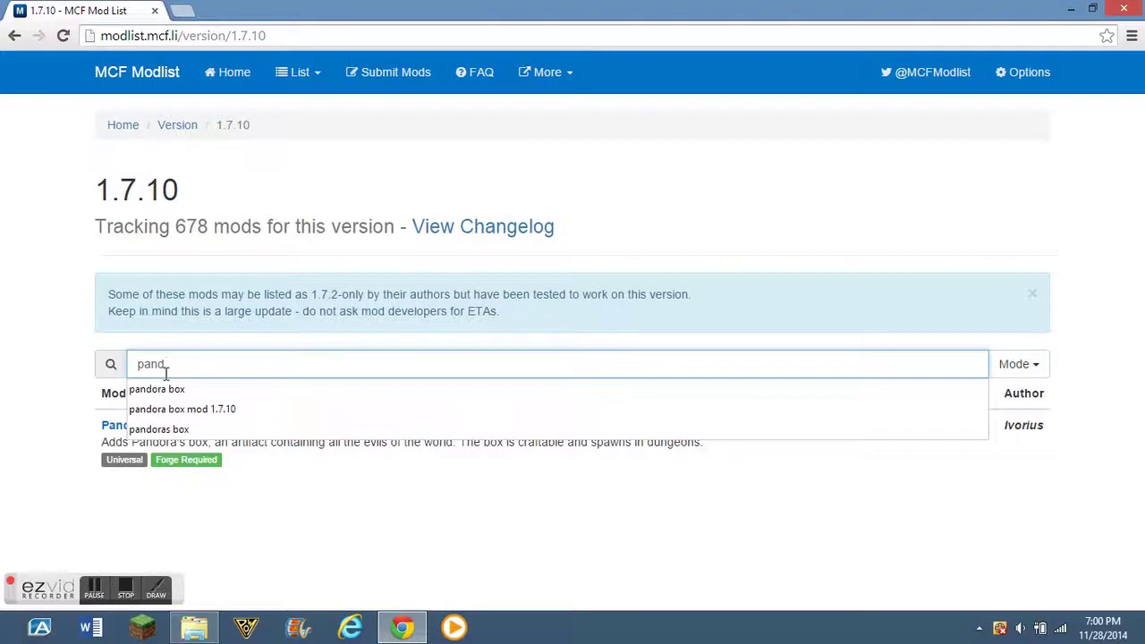
key("Down")
key("Return")
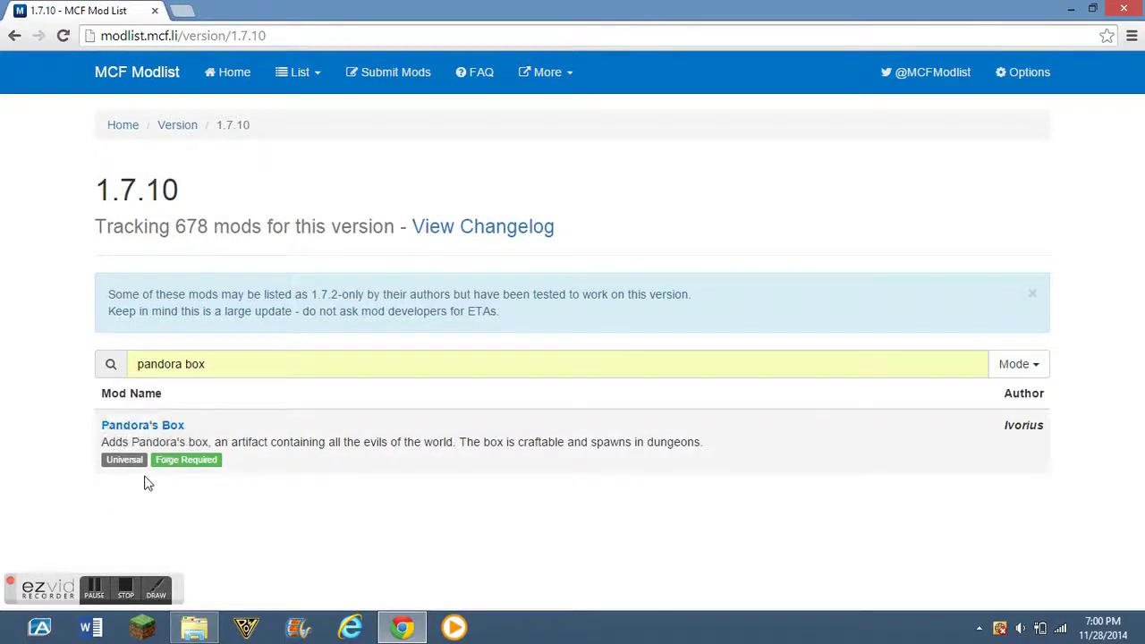
mouse_move(137, 446)
mouse_move(135, 469)
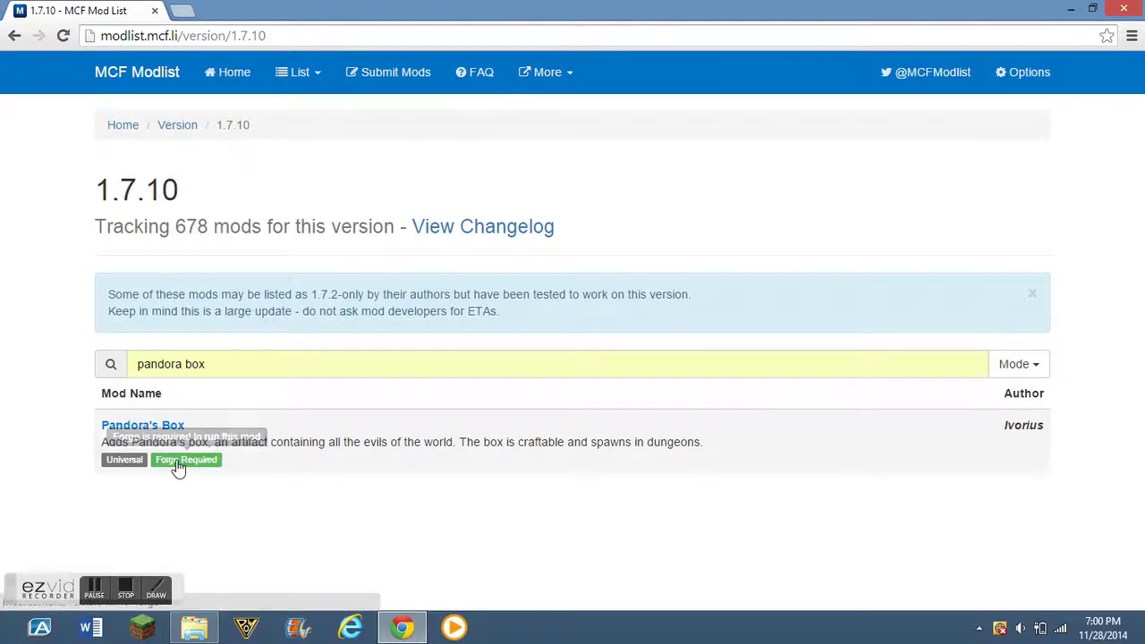
Open the Pandora's Box forum thread in Ivorius' Mods and scroll down to its Pandora's Box entry
left_click(161, 429)
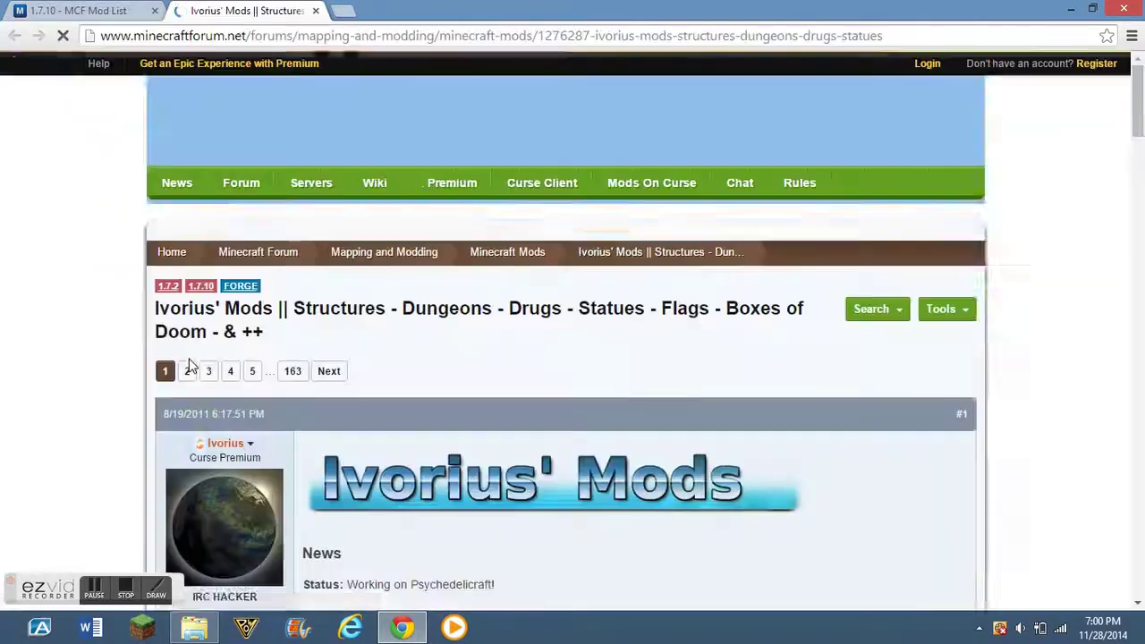
scroll(451, 480, "down", 4)
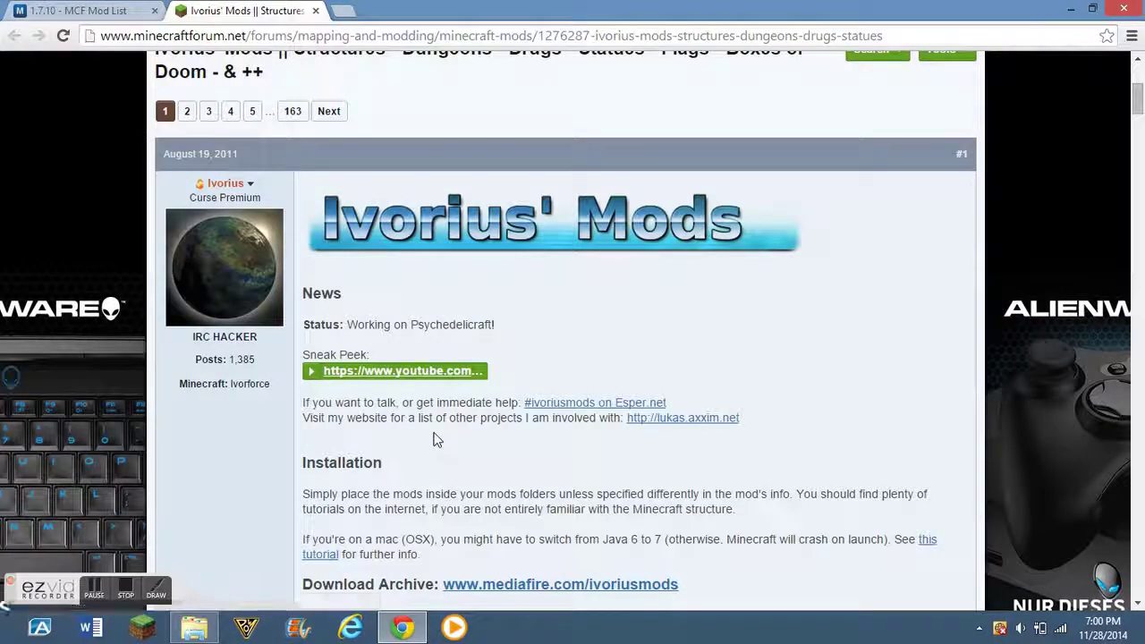
scroll(437, 442, "down", 2)
scroll(437, 447, "down", 1)
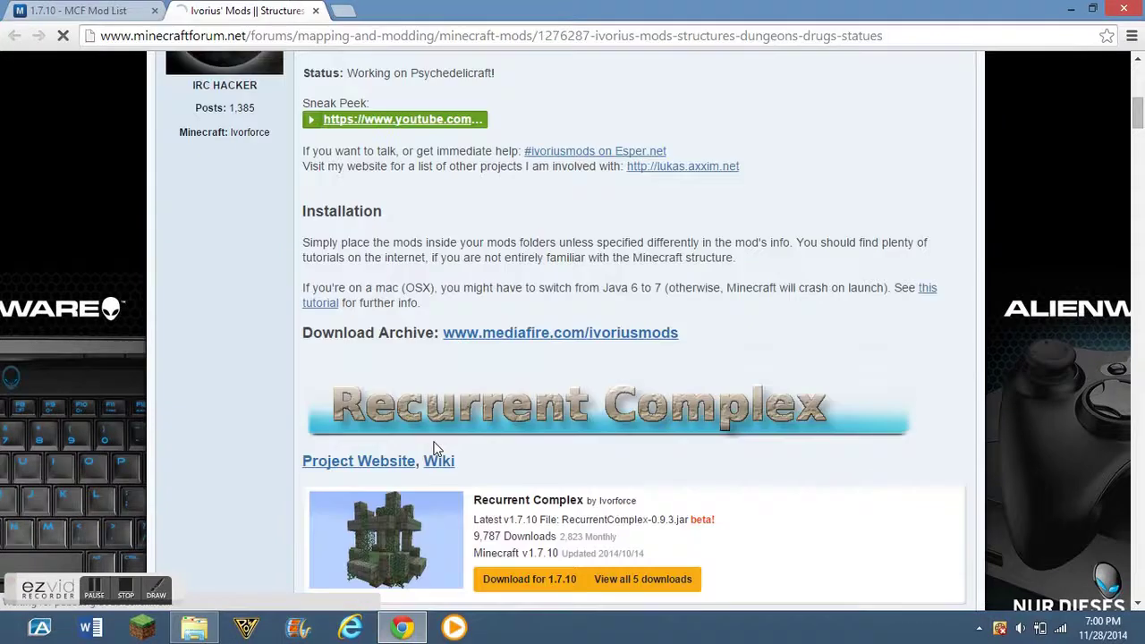
scroll(437, 447, "down", 9)
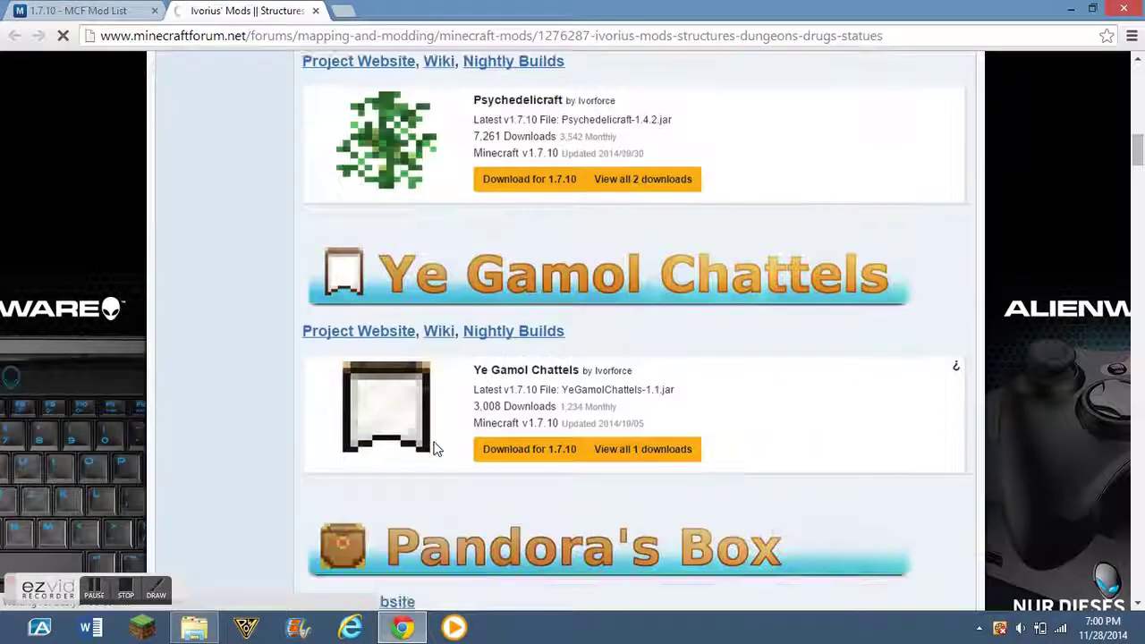
scroll(436, 447, "down", 2)
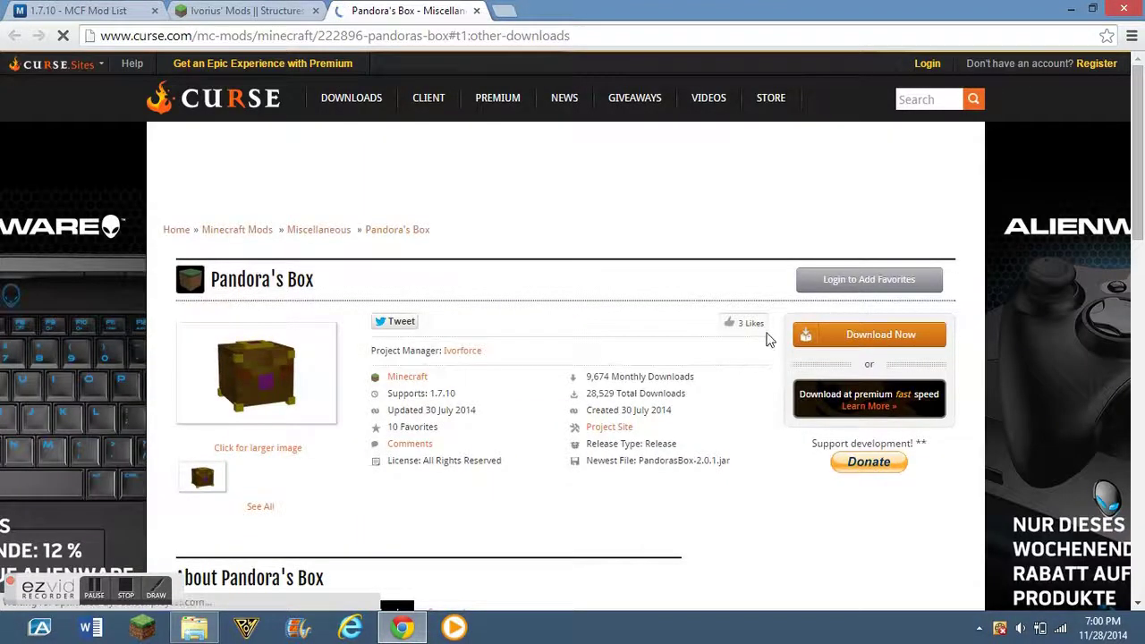
Download PandorasBox-2.0.1.jar from Curse and resize the browser window to expose the desktop
left_click(814, 340)
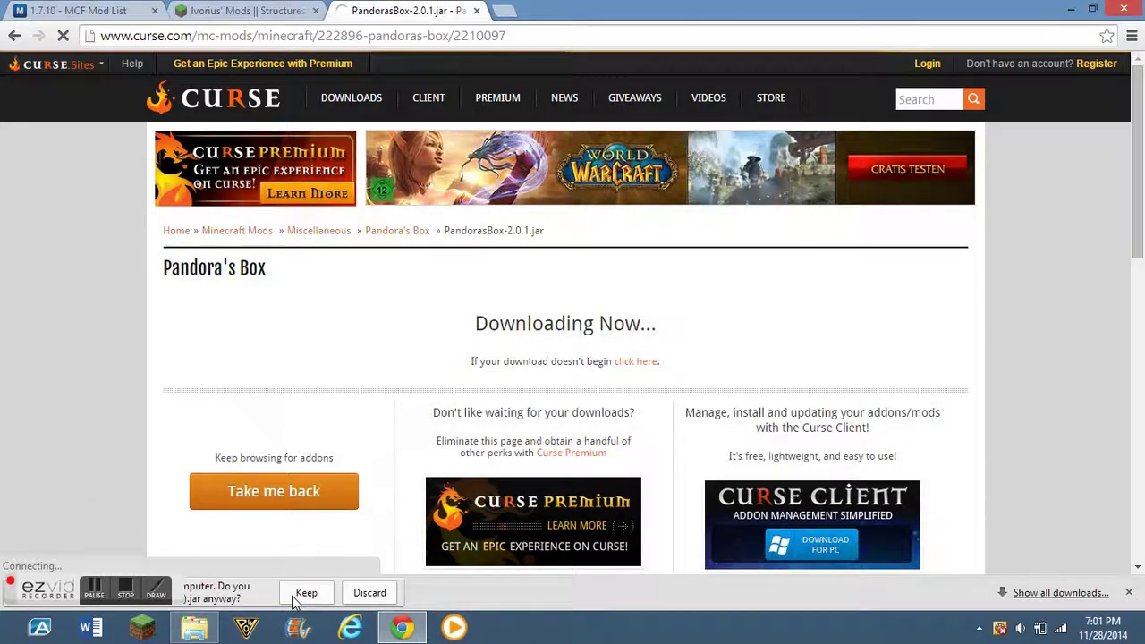
left_click(1095, 9)
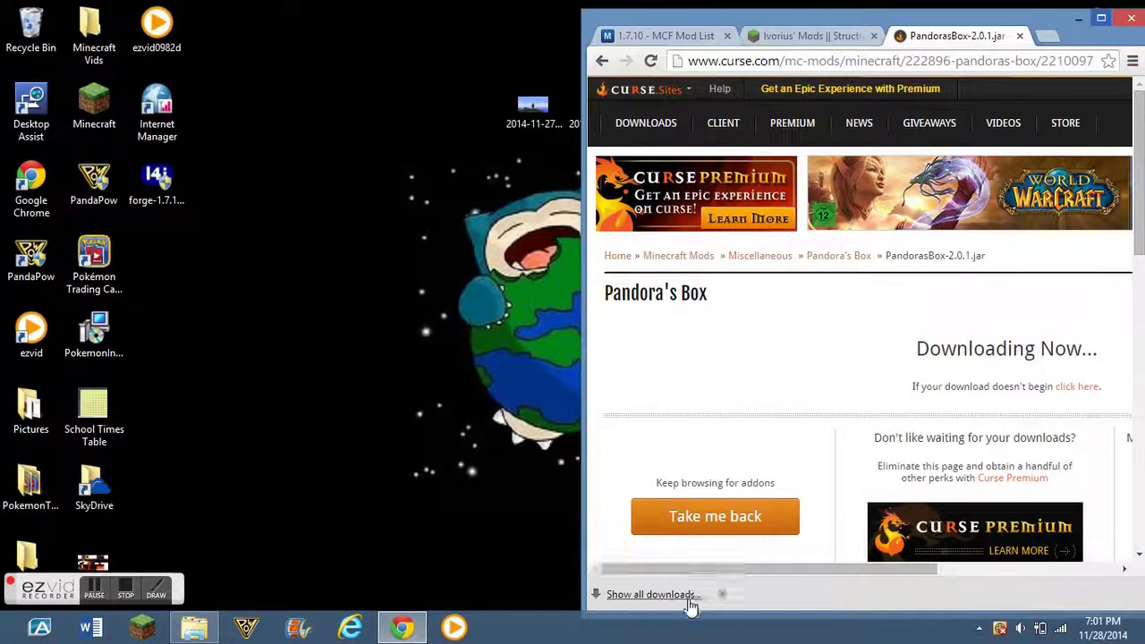
left_click(1101, 18)
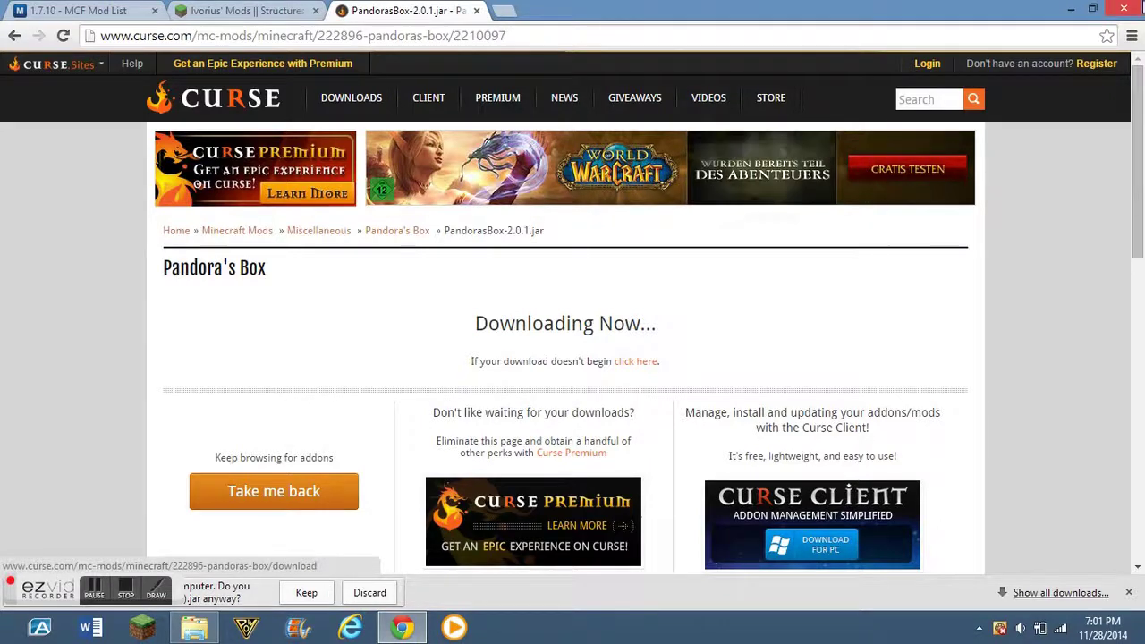
left_click(1092, 8)
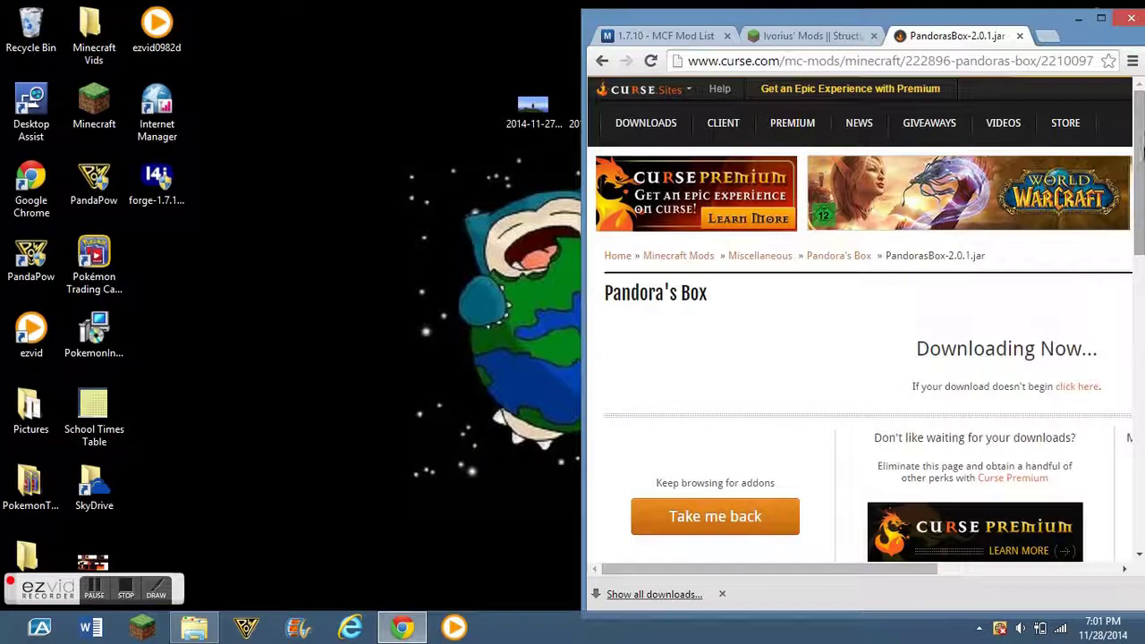
left_click_drag(582, 331, 438, 369)
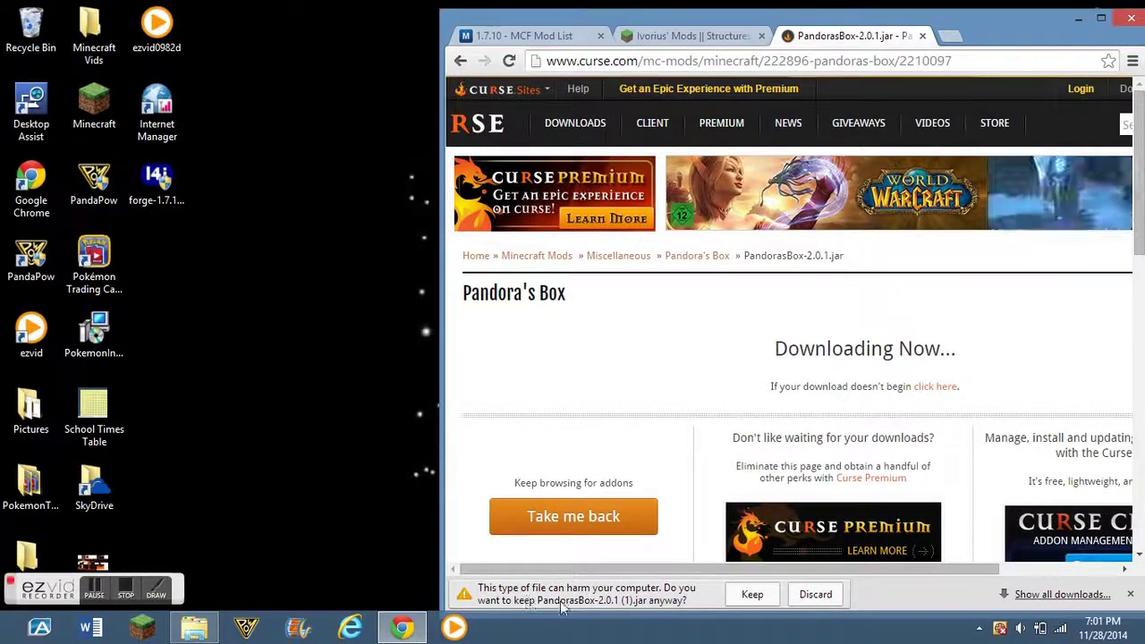
Keep the flagged jar, copy PandorasBox-2.0.1 (1).jar onto the desktop, and close Chrome
left_click(744, 598)
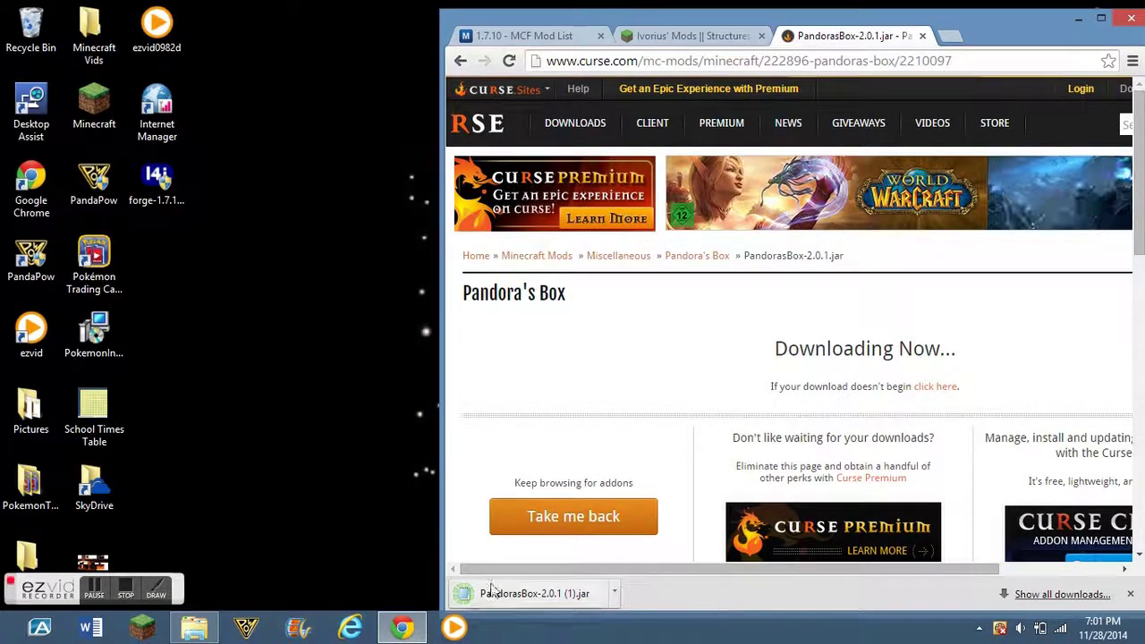
left_click_drag(507, 598, 191, 241)
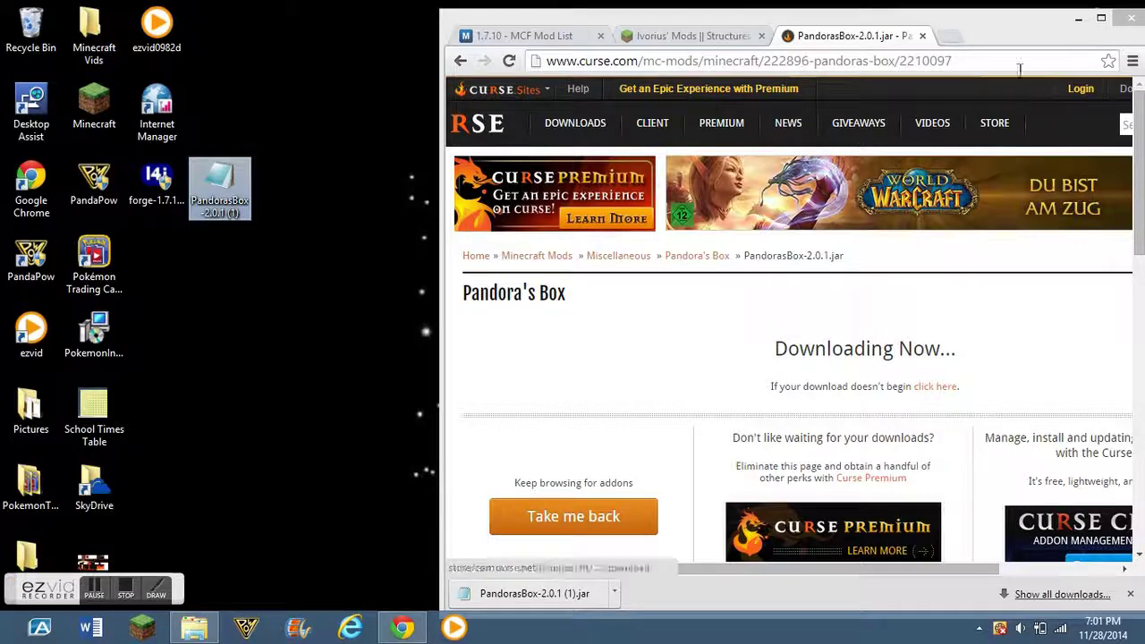
left_click_drag(442, 250, 432, 258)
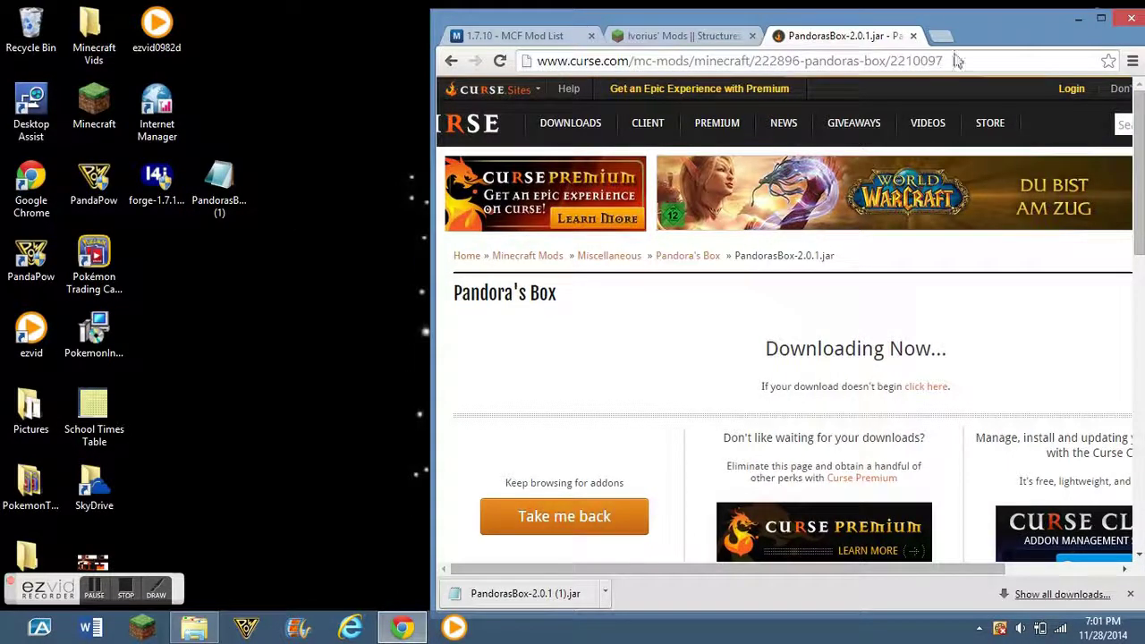
left_click(1128, 20)
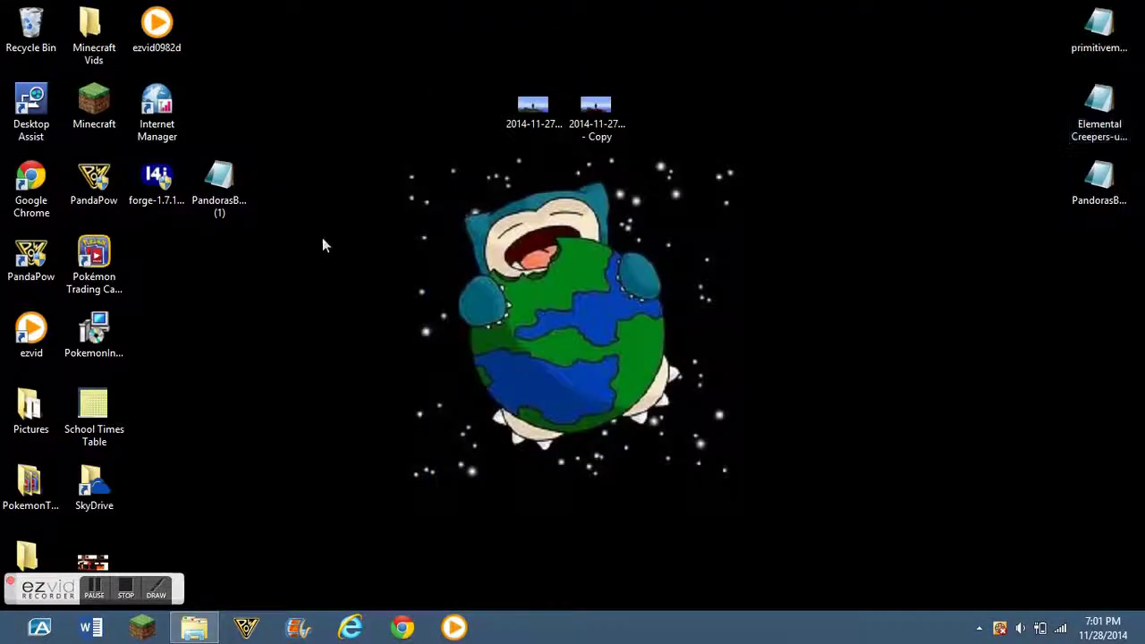
Bring up File Explorer and enter %appdata% in the address bar to reach AppData Roaming
left_click_drag(219, 184, 408, 260)
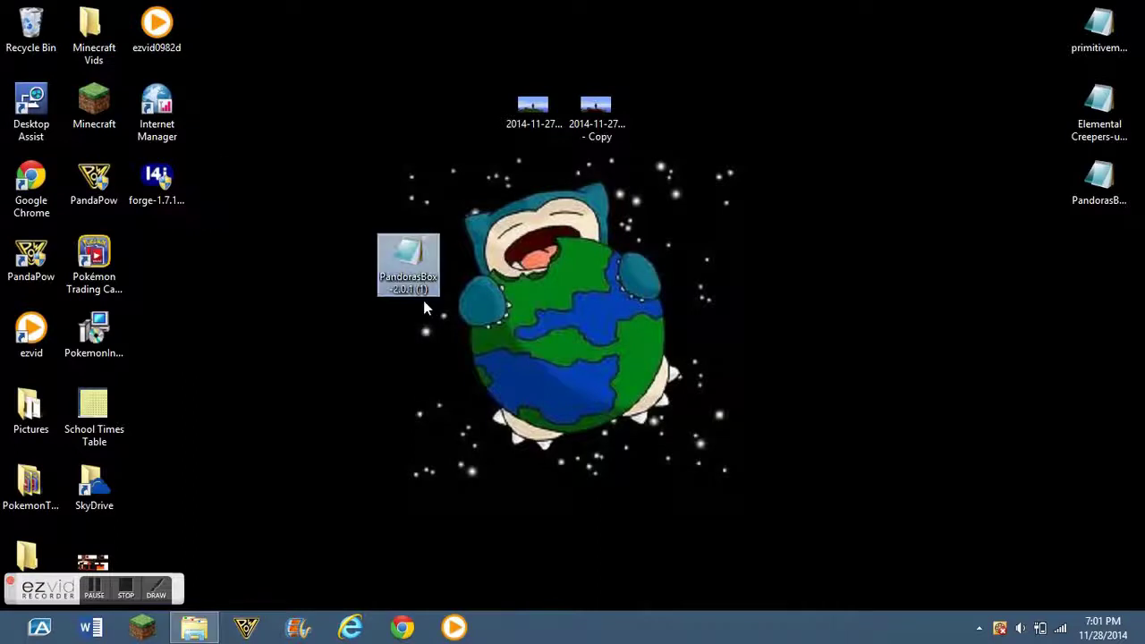
mouse_move(204, 632)
left_click(212, 607)
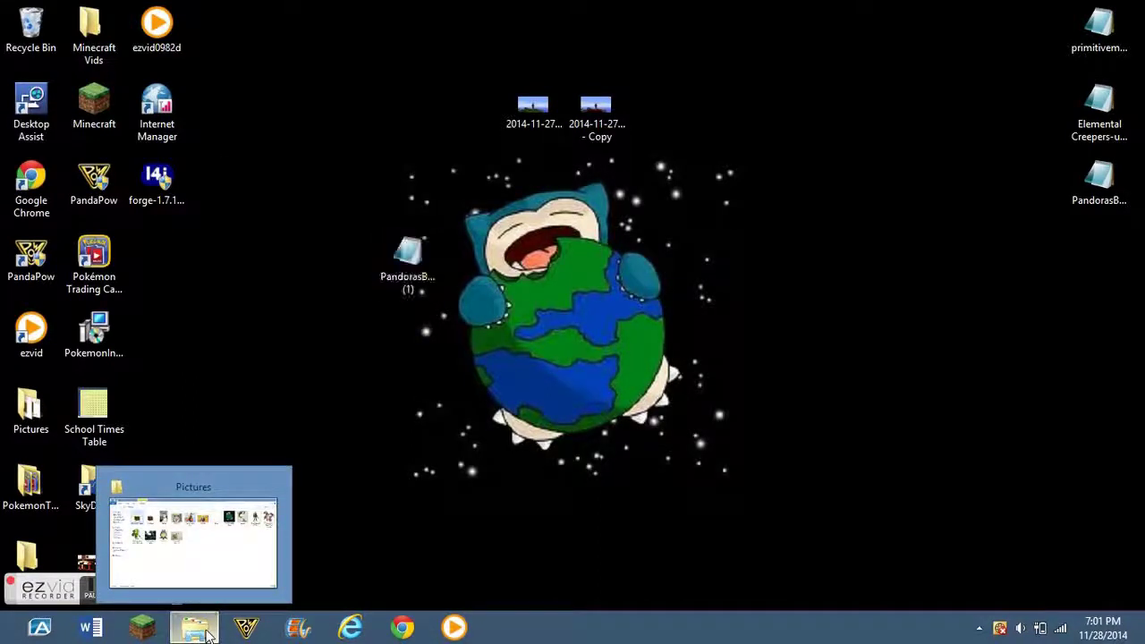
left_click(61, 107)
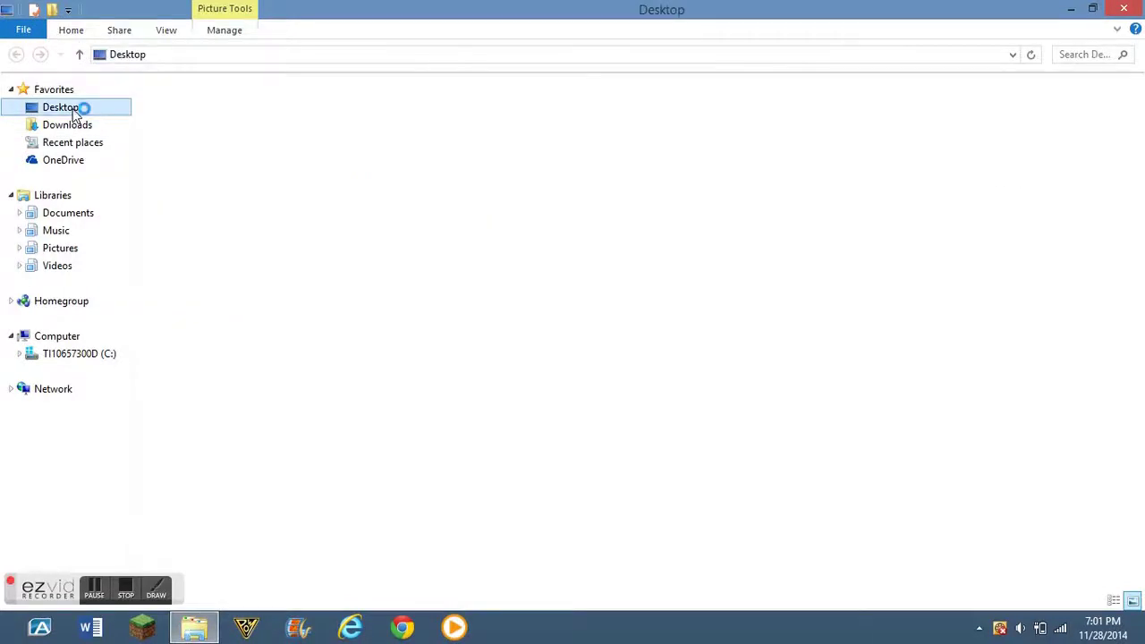
left_click(193, 55)
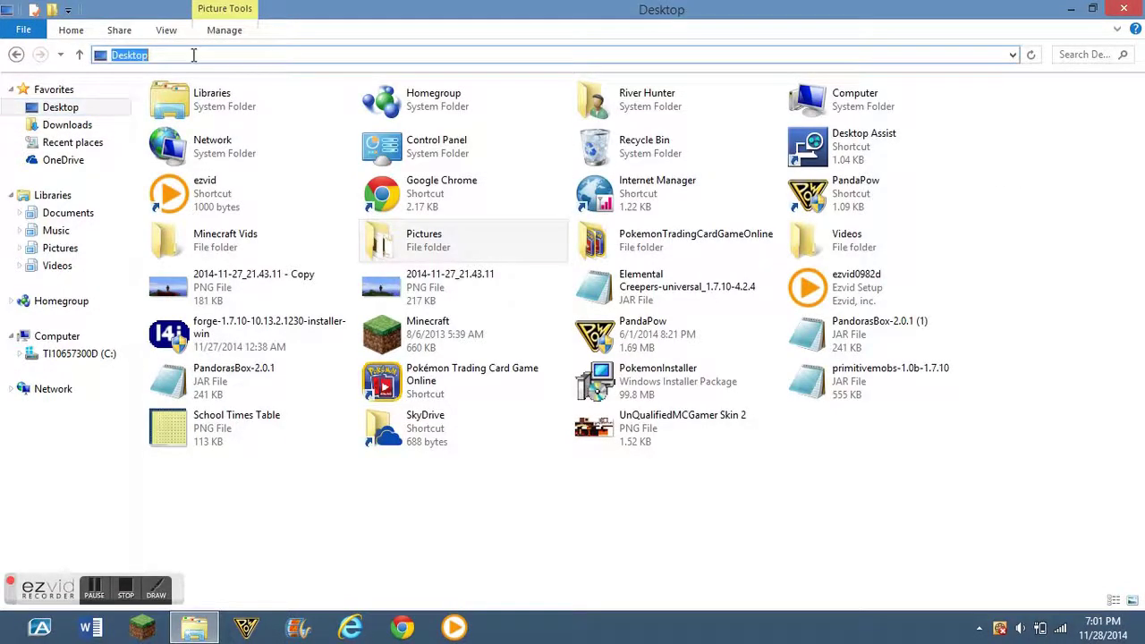
key("BackSpace")
type("%appdata%")
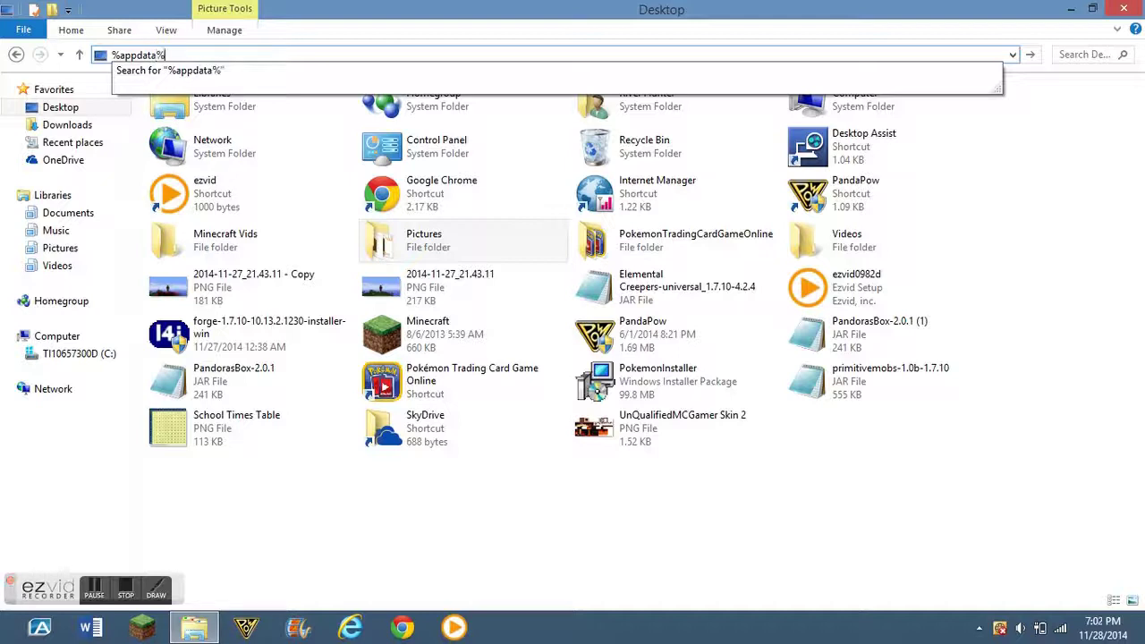
key("Return")
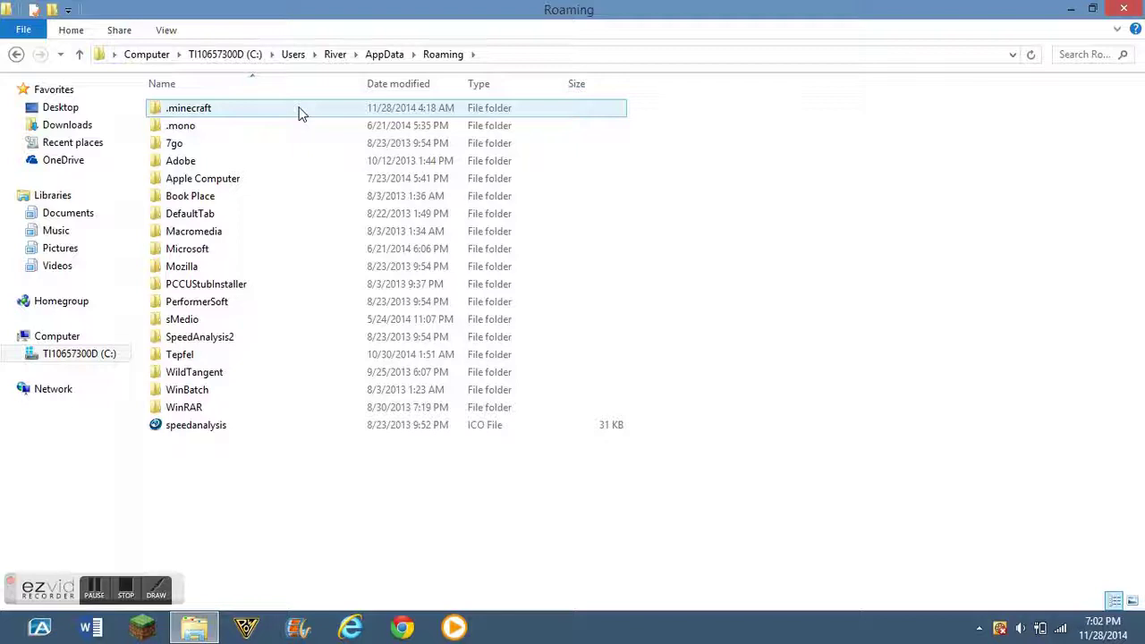
Open .minecraft, resize the Explorer window to the right side, and open its mods folder
double_click(300, 113)
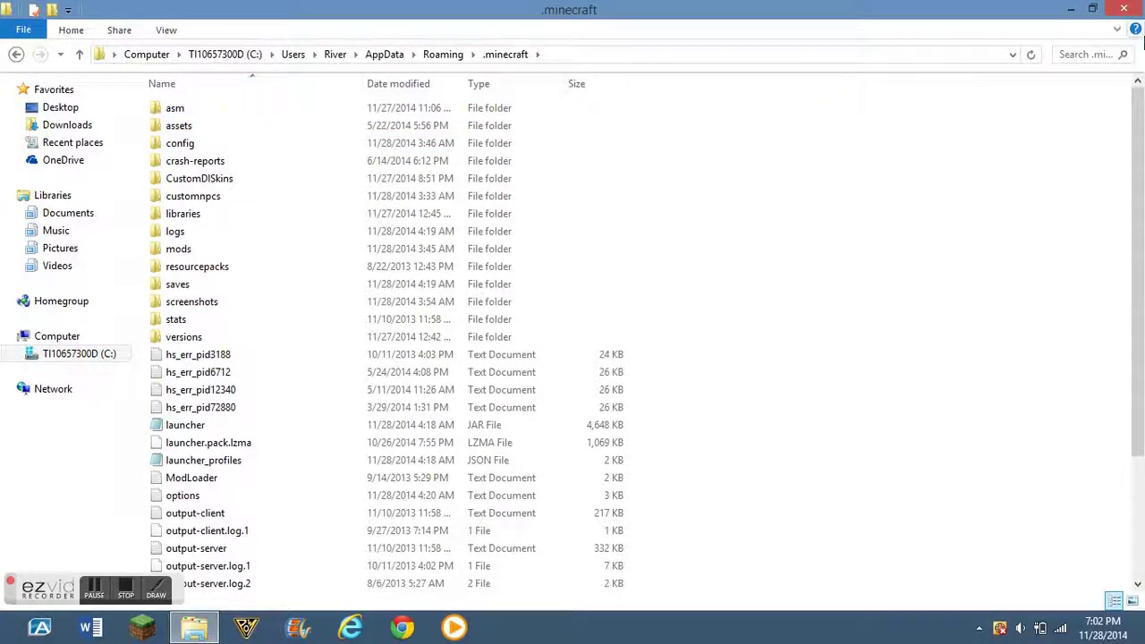
left_click(1093, 8)
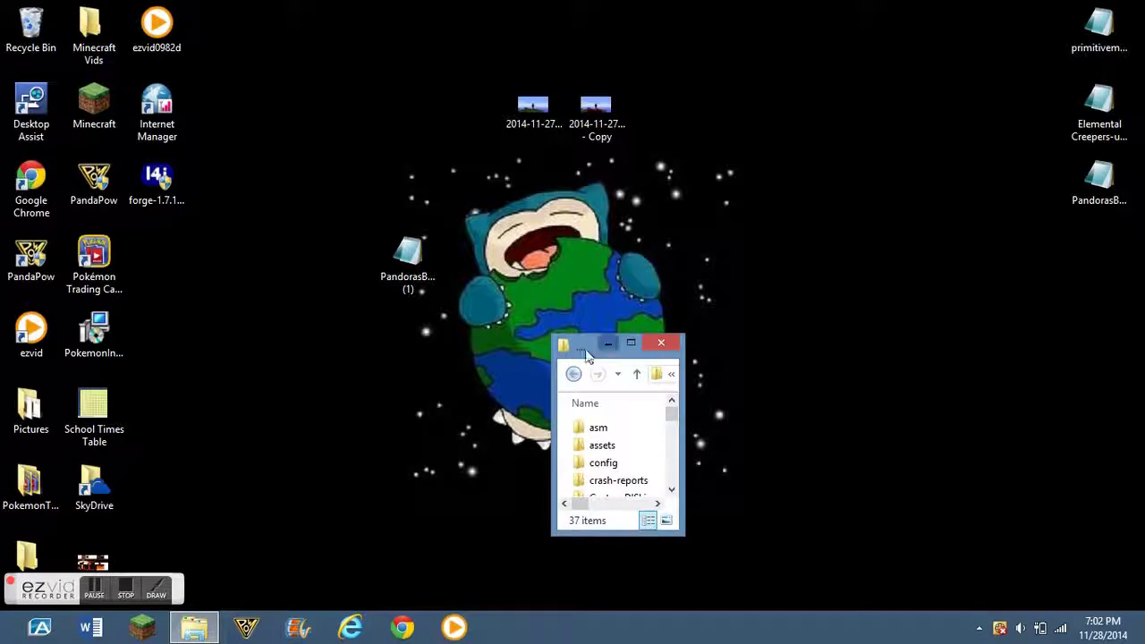
left_click_drag(680, 384, 1143, 394)
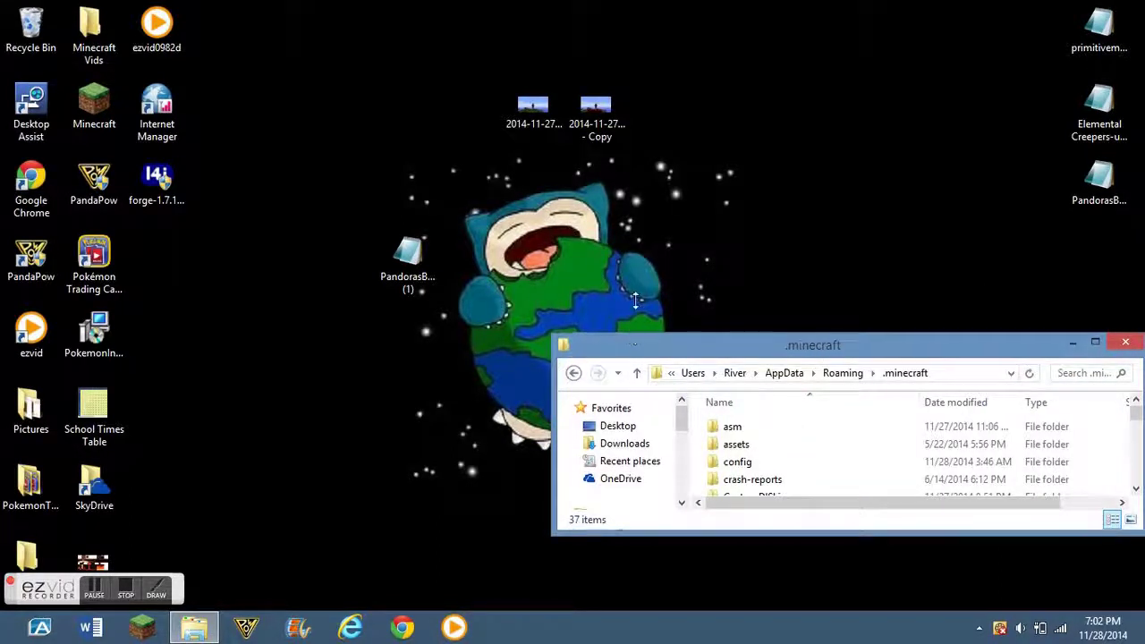
double_click(628, 337)
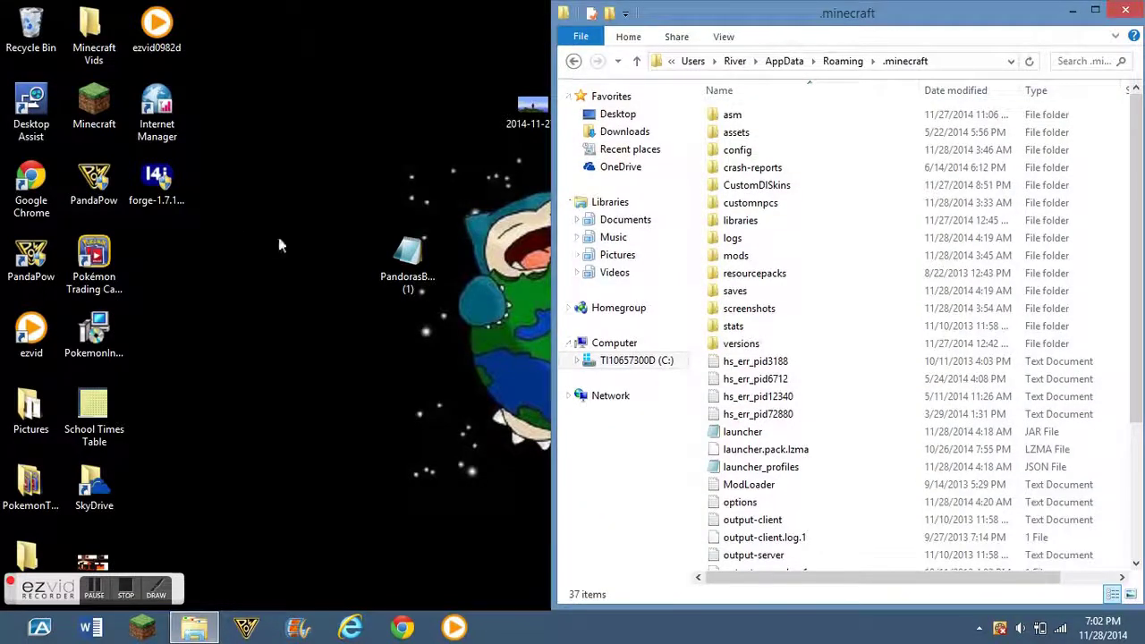
double_click(737, 263)
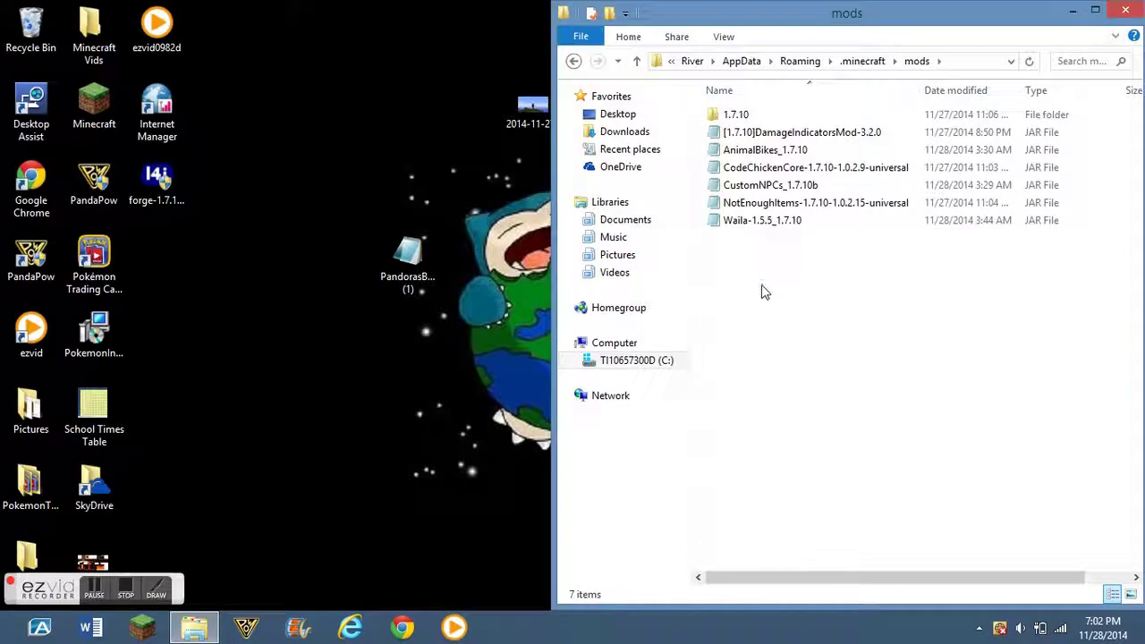
Drag PandorasBox-2.0.1 (1) from the desktop into the mods folder, then clear the selection
left_click(763, 134)
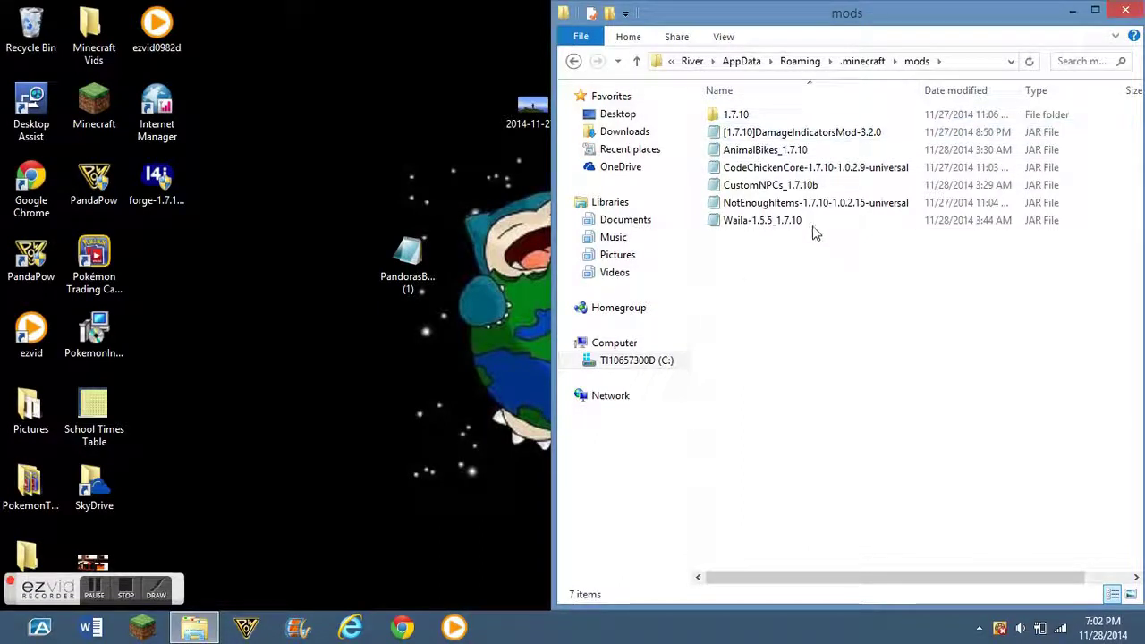
left_click_drag(417, 268, 767, 278)
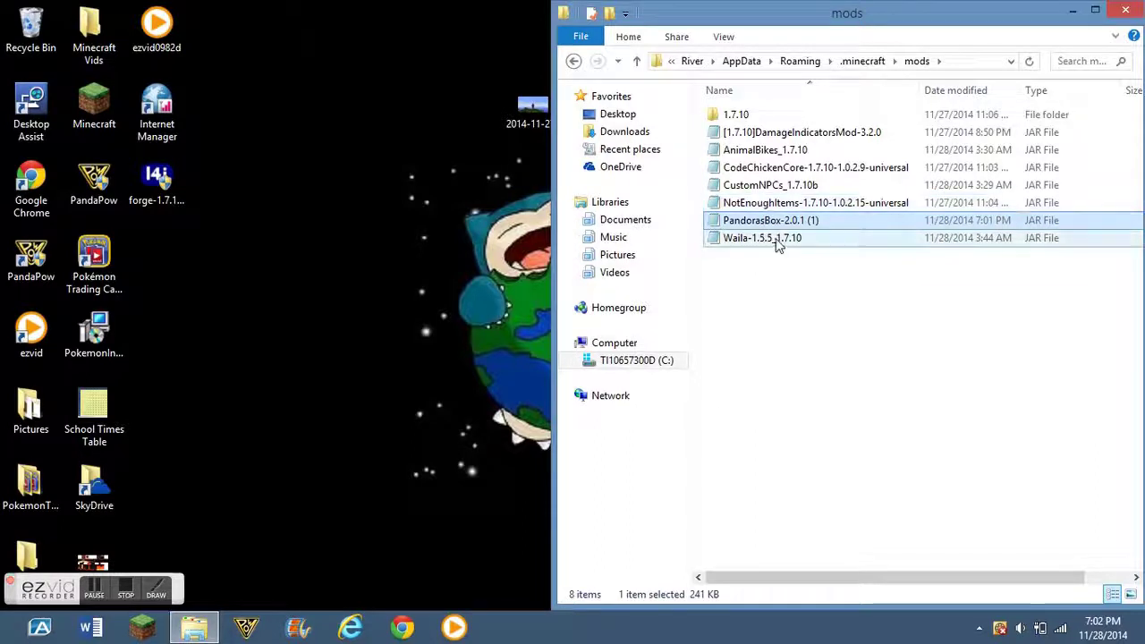
left_click(805, 341)
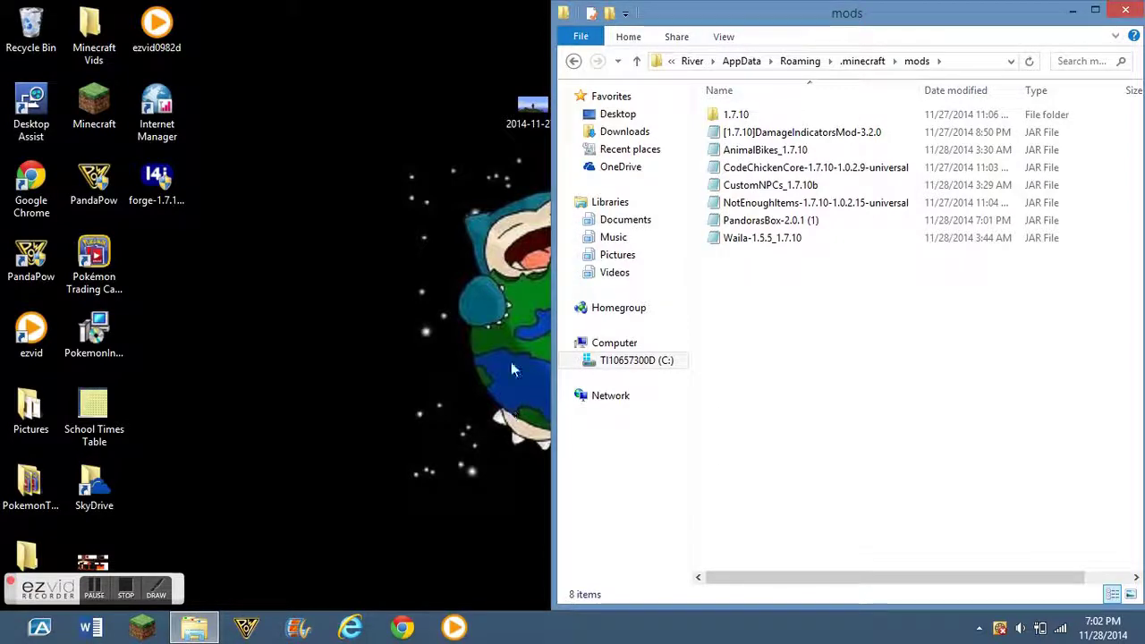
Close the mods folder's File Explorer window
mouse_move(1143, 2)
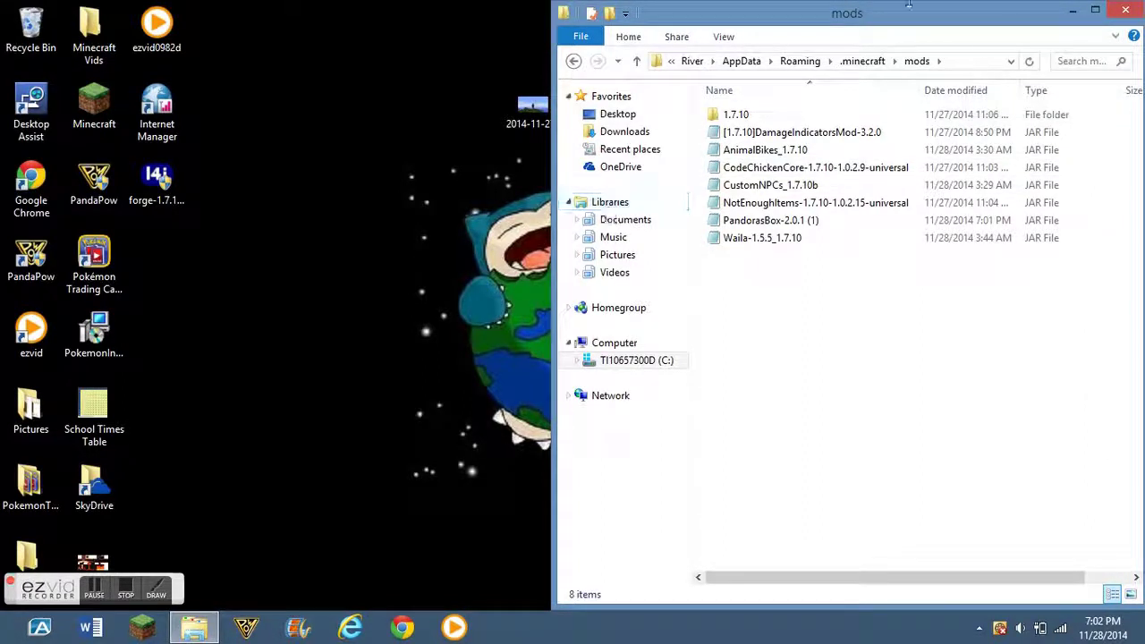
left_click(1126, 11)
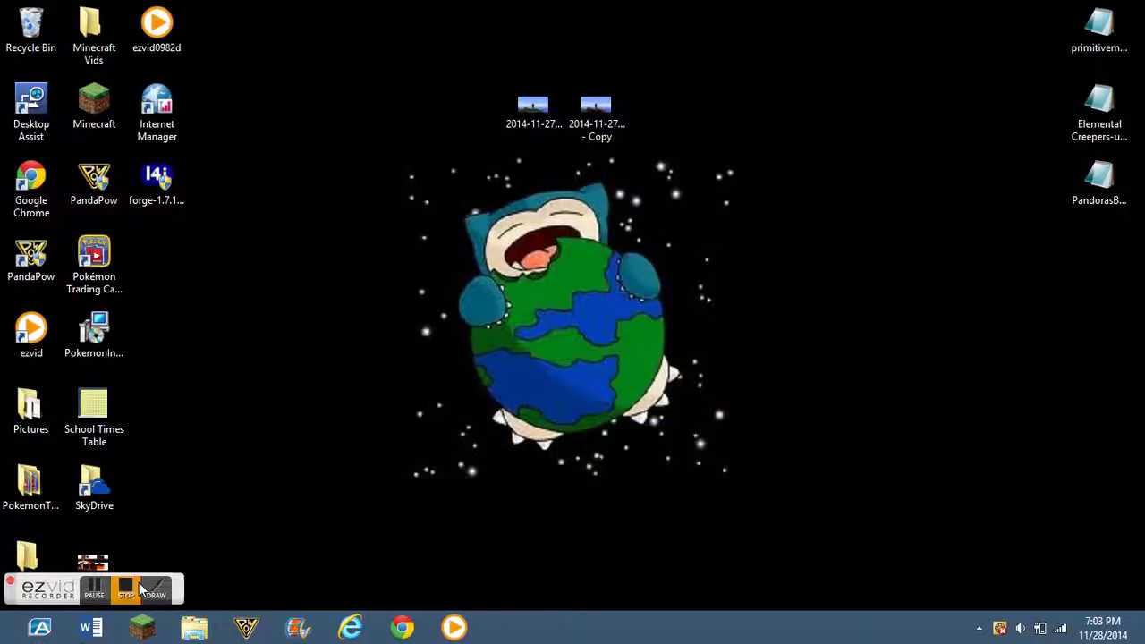